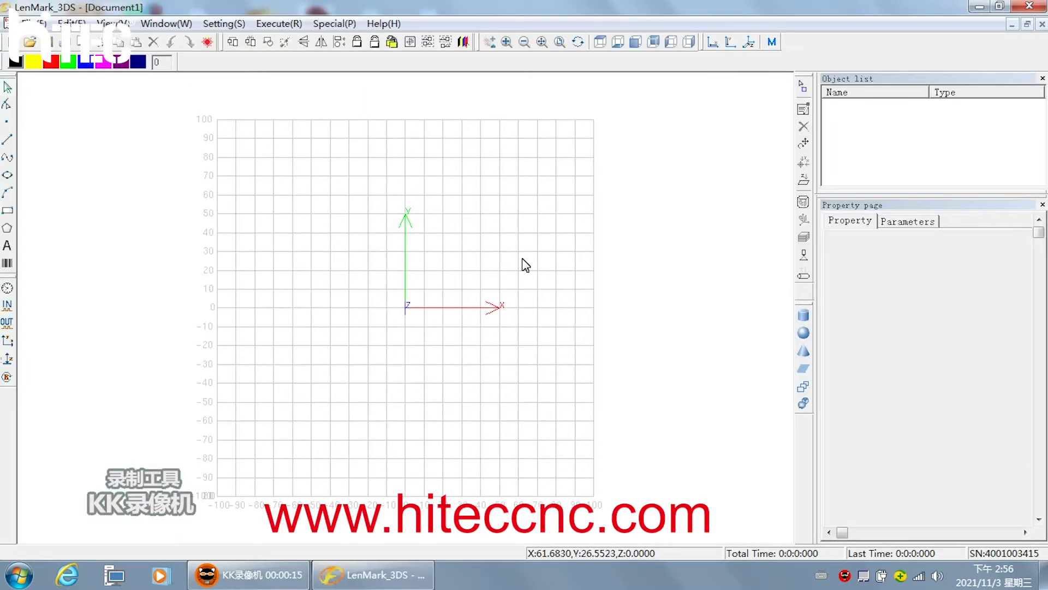
Step: Import the STL model into the document from the desktop
{"action": "left_click", "coordinate": [804, 404]}
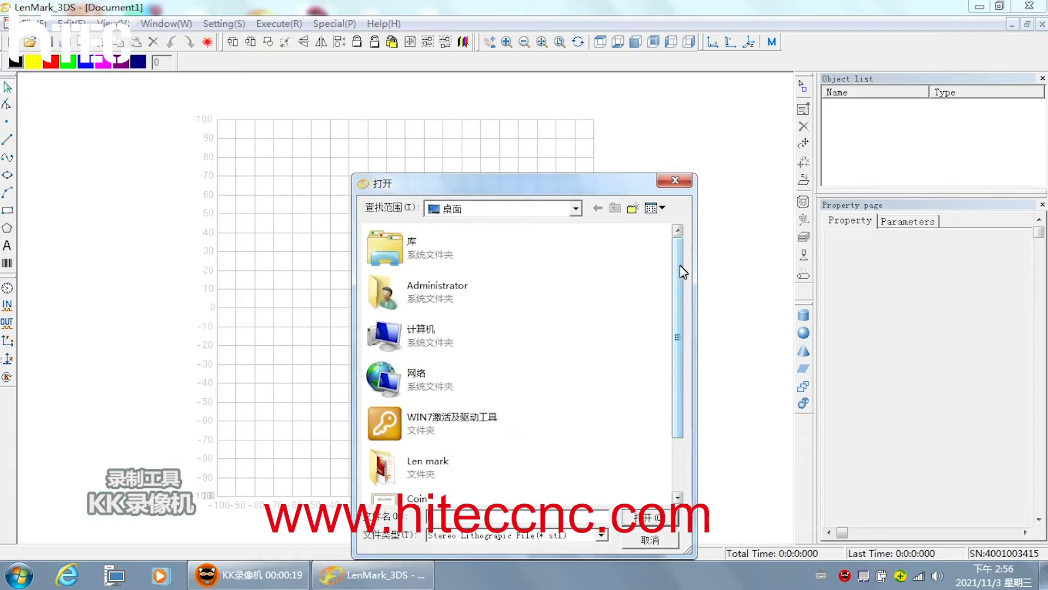
{"action": "scroll", "coordinate": [680, 264], "scroll_direction": "down", "scroll_amount": 3}
{"action": "left_click", "coordinate": [408, 440]}
{"action": "left_click", "coordinate": [647, 517]}
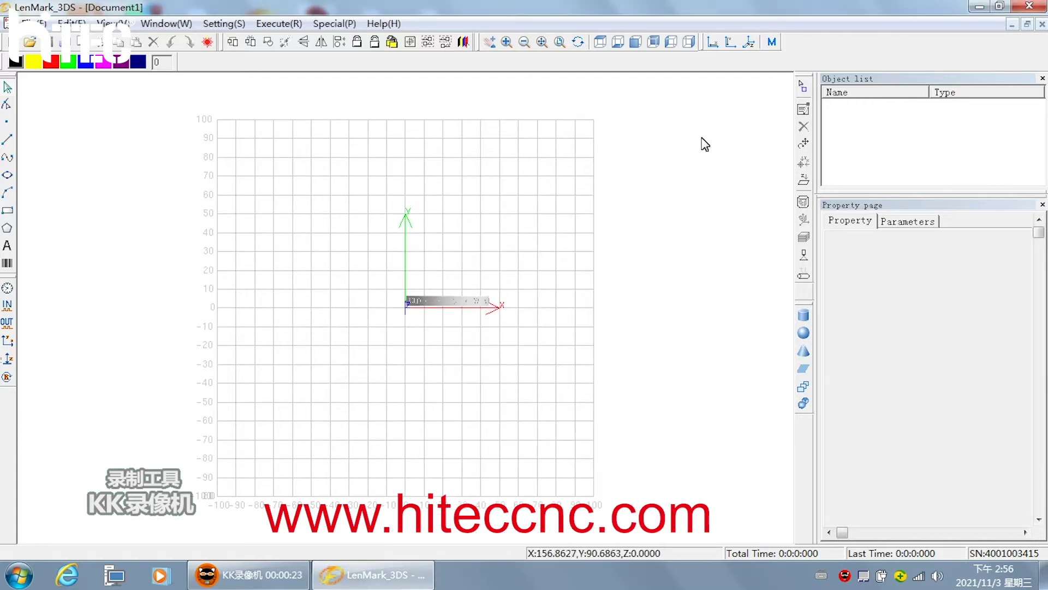
Step: Select the imported model and scale it uniformly down to about 30.19 mm in X
{"action": "left_click", "coordinate": [804, 86]}
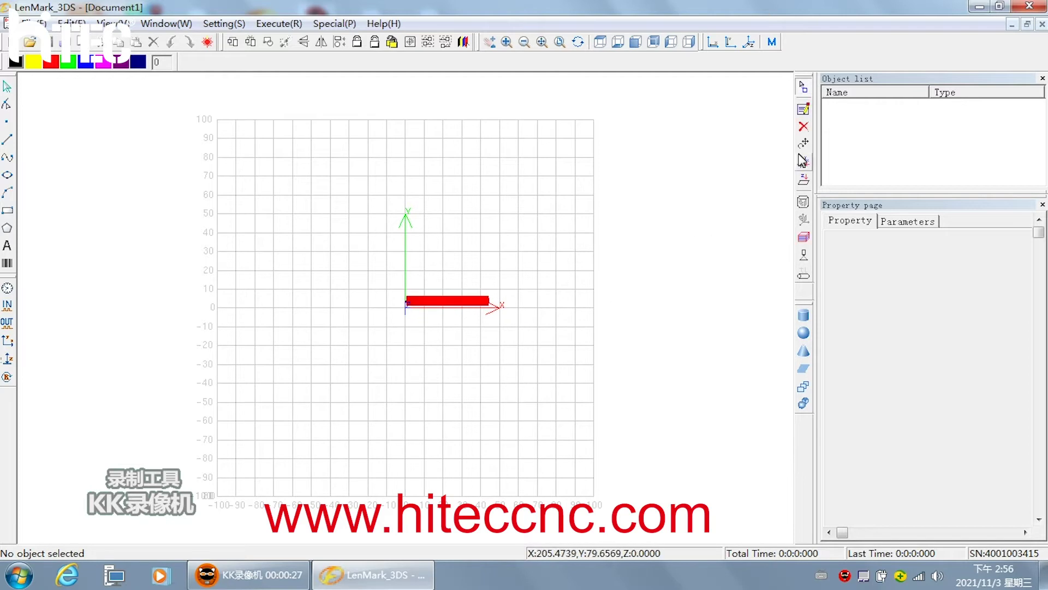
{"action": "left_click", "coordinate": [804, 144]}
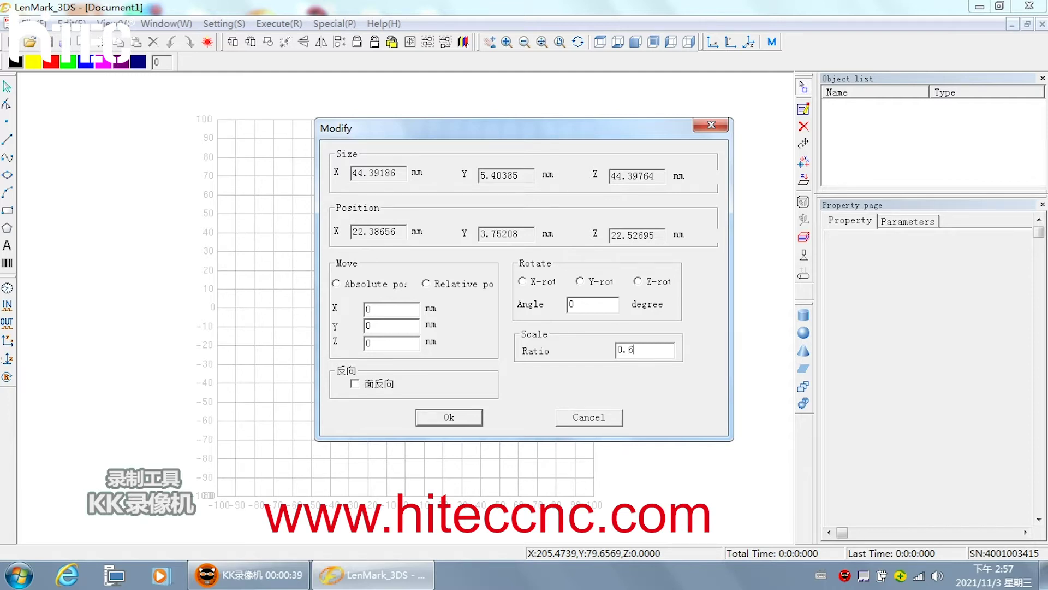
{"action": "left_click", "coordinate": [449, 418]}
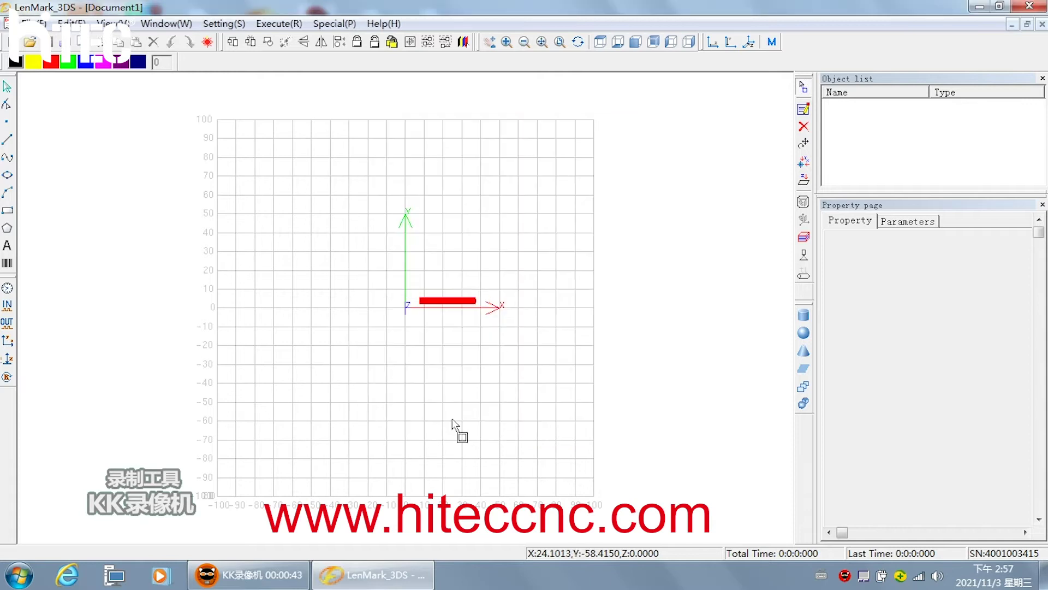
Step: Check the scaled model's X and Z sizes and rotate it 90 degrees about the X axis
{"action": "left_click", "coordinate": [805, 145]}
{"action": "left_click_drag", "start_coordinate": [656, 179], "coordinate": [610, 178]}
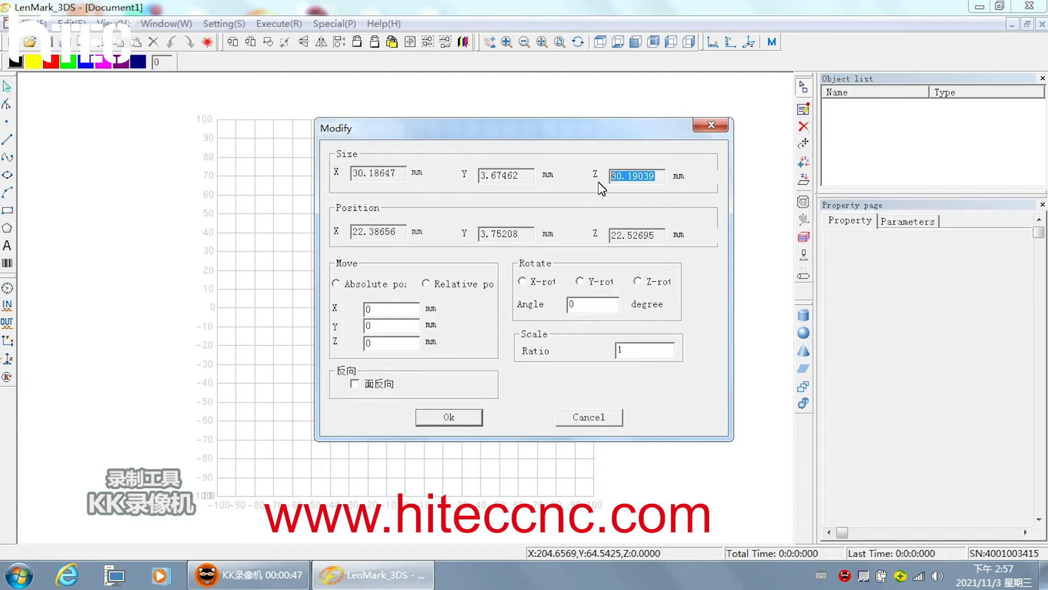
{"action": "left_click_drag", "start_coordinate": [404, 173], "coordinate": [359, 179]}
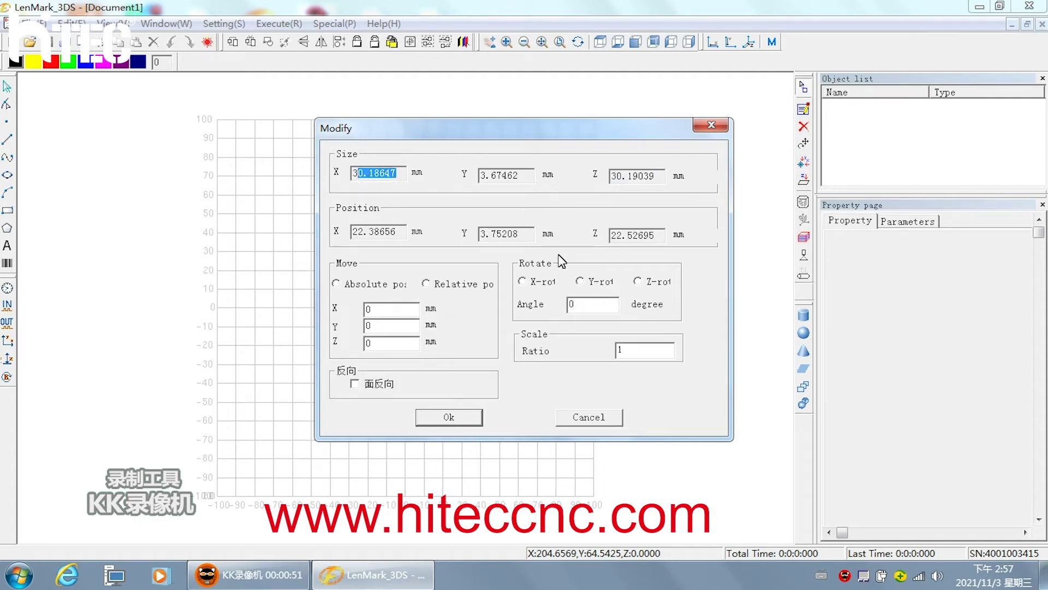
{"action": "left_click", "coordinate": [523, 282]}
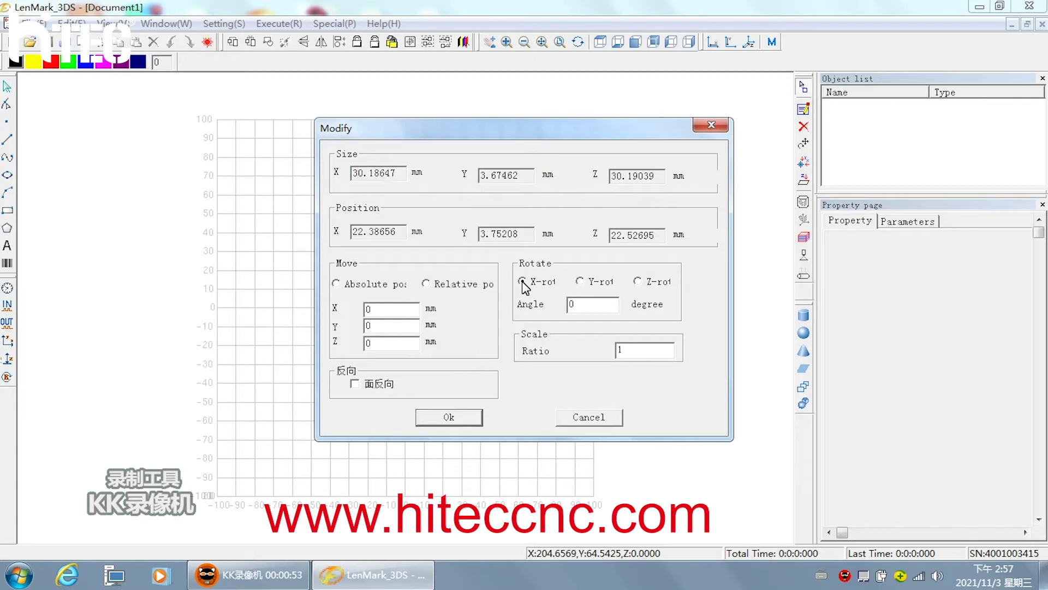
{"action": "type", "text": "90"}
{"action": "left_click", "coordinate": [450, 417]}
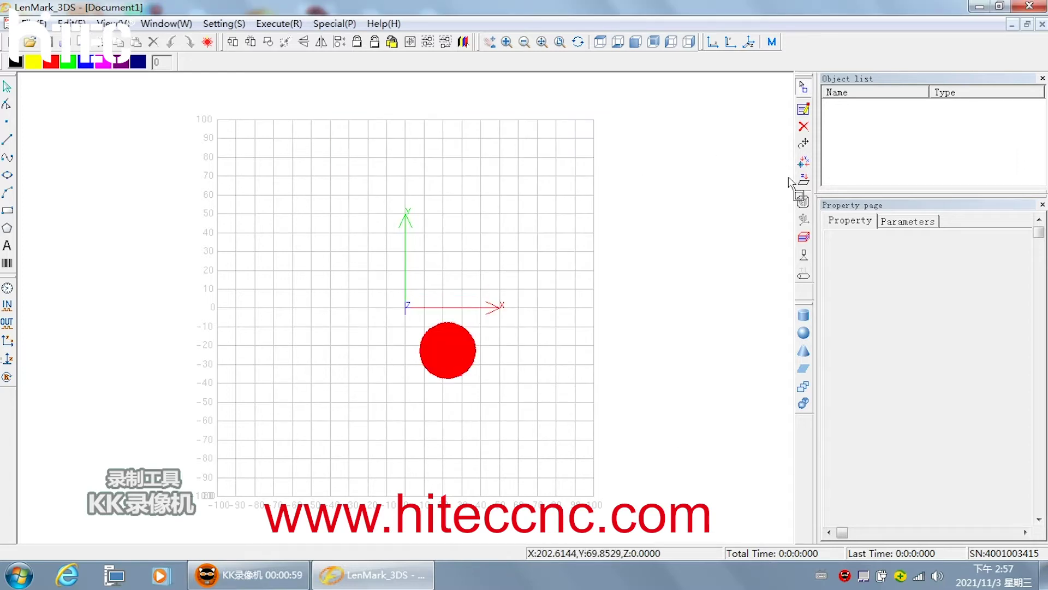
Step: Center the model on the origin and set its underside on the XOY plane
{"action": "left_click", "coordinate": [801, 164]}
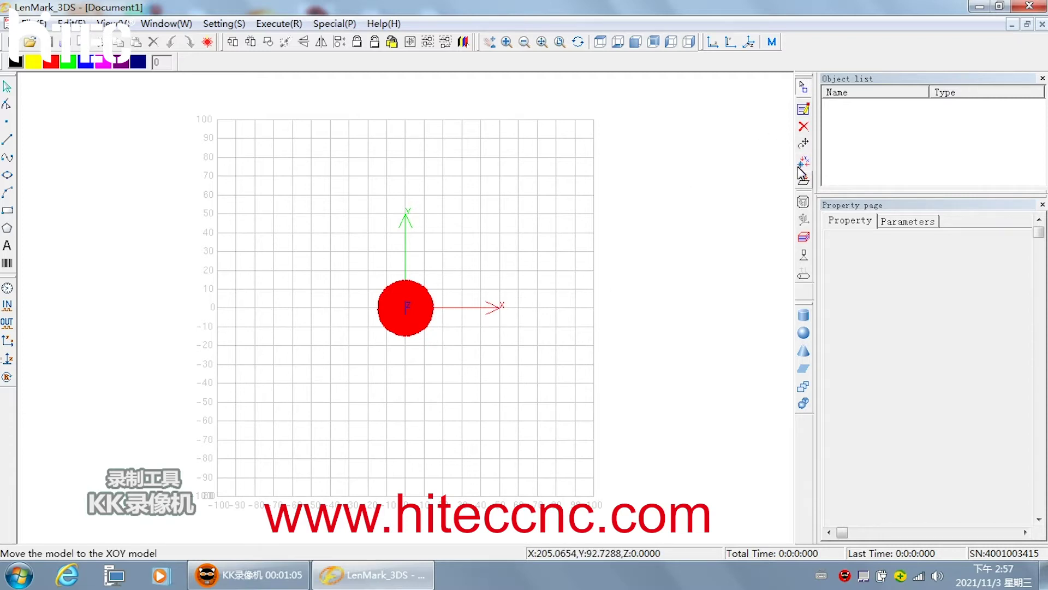
{"action": "left_click", "coordinate": [637, 42]}
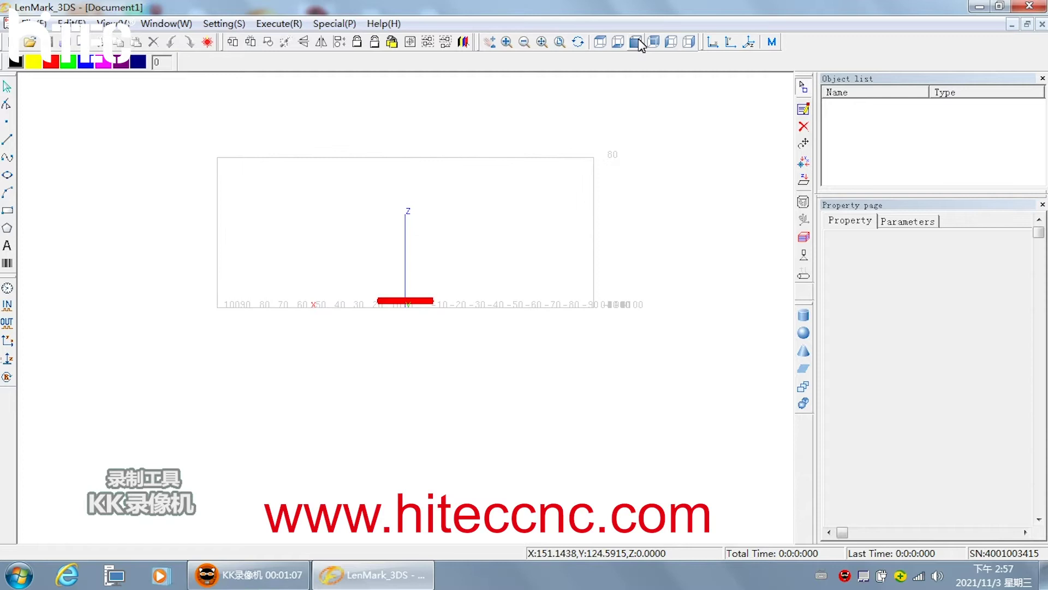
{"action": "left_click", "coordinate": [808, 180]}
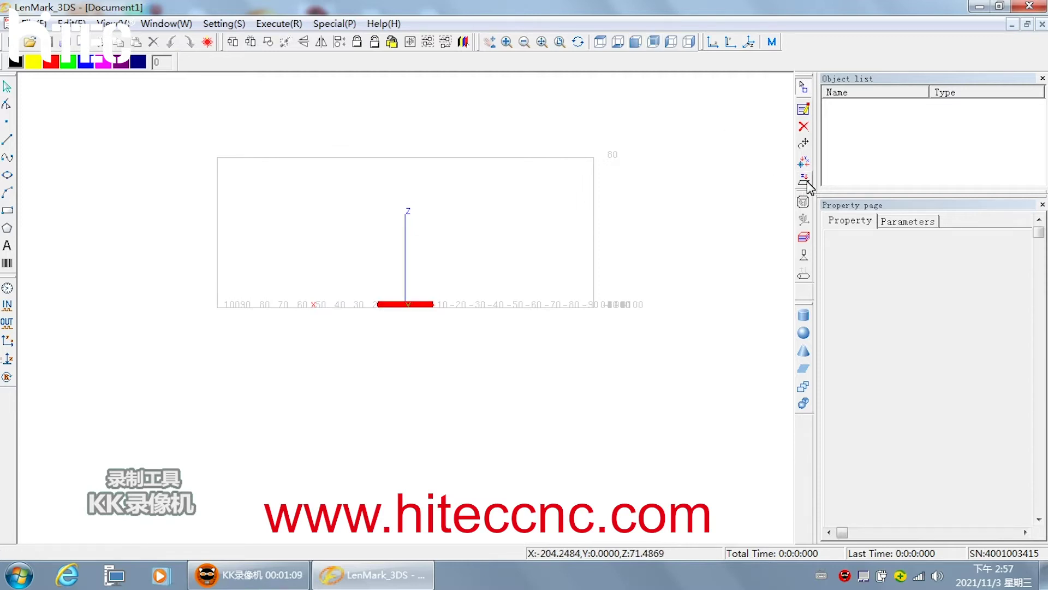
Step: Move the model up in Z by a relative distance so its top meets the 80 mm limit of the work volume
{"action": "left_click", "coordinate": [804, 143]}
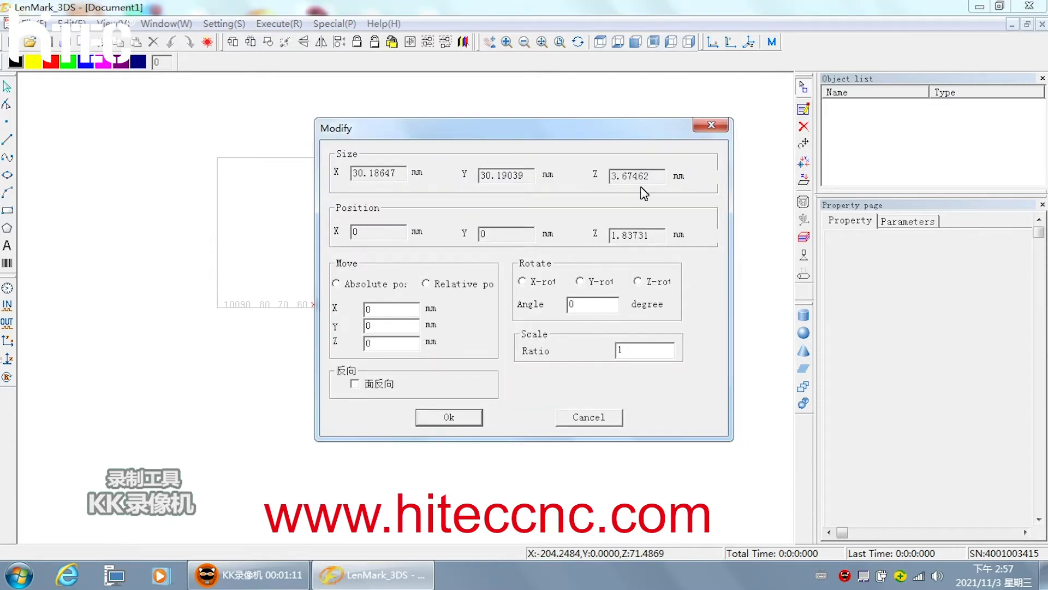
{"action": "double_click", "coordinate": [649, 176]}
{"action": "left_click", "coordinate": [425, 284]}
{"action": "left_click", "coordinate": [461, 416]}
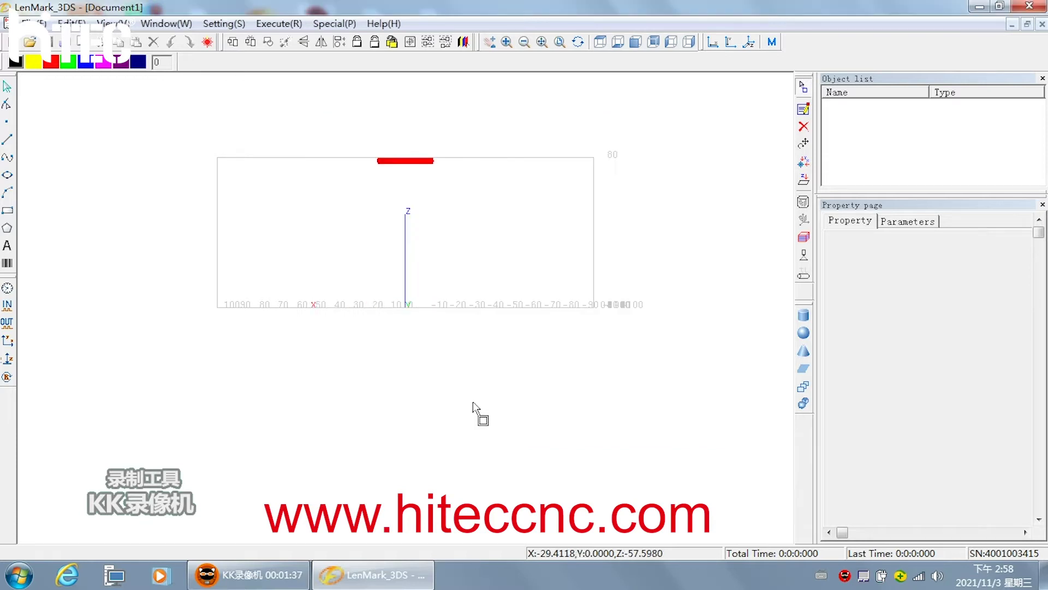
Step: Slice the model with a 0.01 mm layer thickness and inversion enabled using the Inscribe Ellipse shape
{"action": "left_click", "coordinate": [804, 236]}
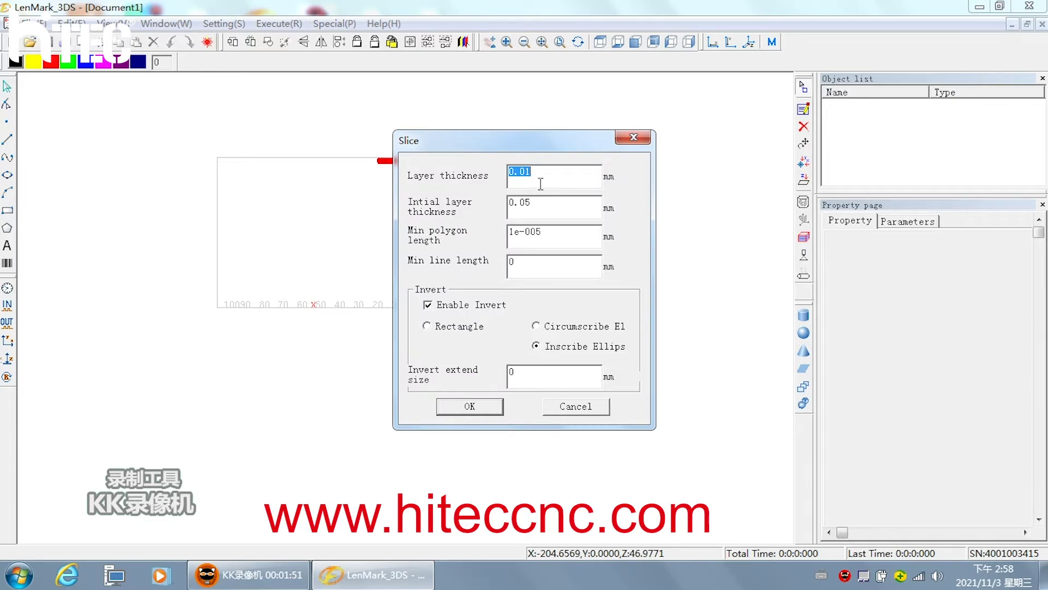
{"action": "type", "text": "0"}
{"action": "left_click", "coordinate": [536, 326]}
{"action": "left_click", "coordinate": [536, 346]}
{"action": "left_click", "coordinate": [473, 413]}
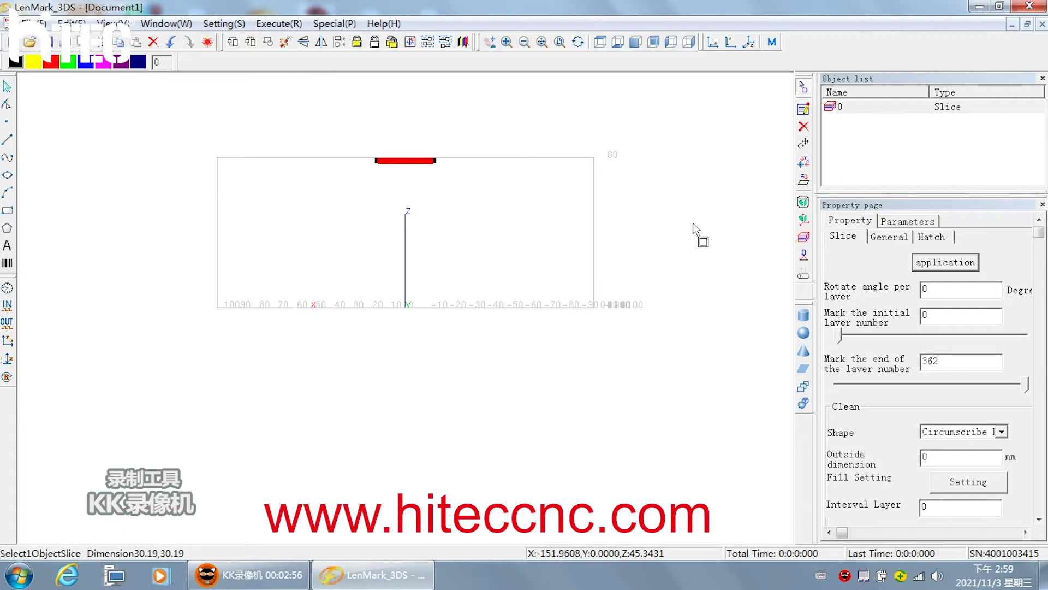
Step: Set the slice's rotate angle per layer to 30 degrees and its clean shape to Inscribe Ellipse, and apply both
{"action": "left_click", "coordinate": [601, 42]}
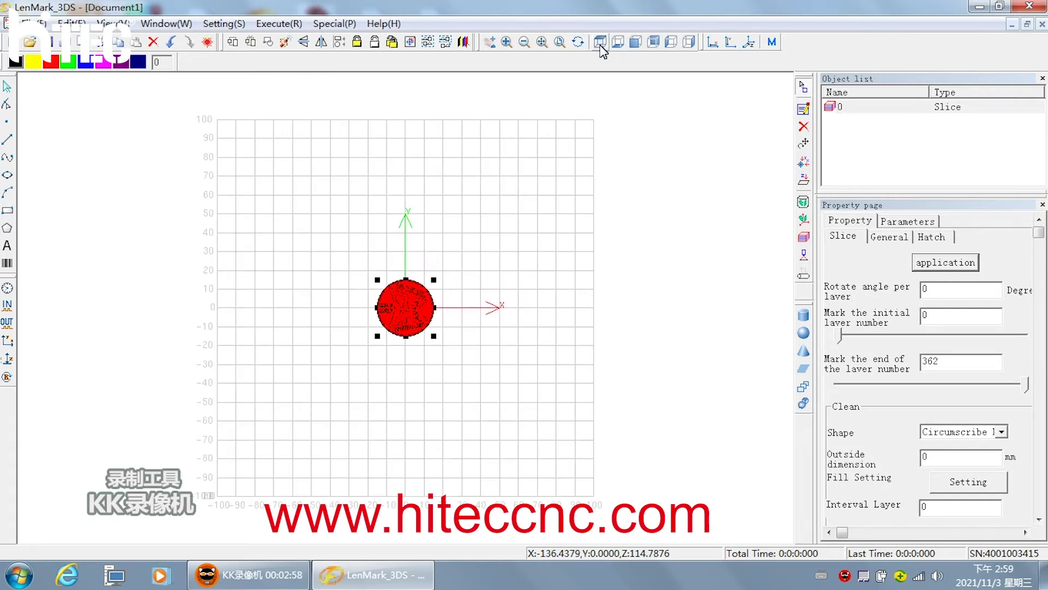
{"action": "left_click", "coordinate": [845, 238]}
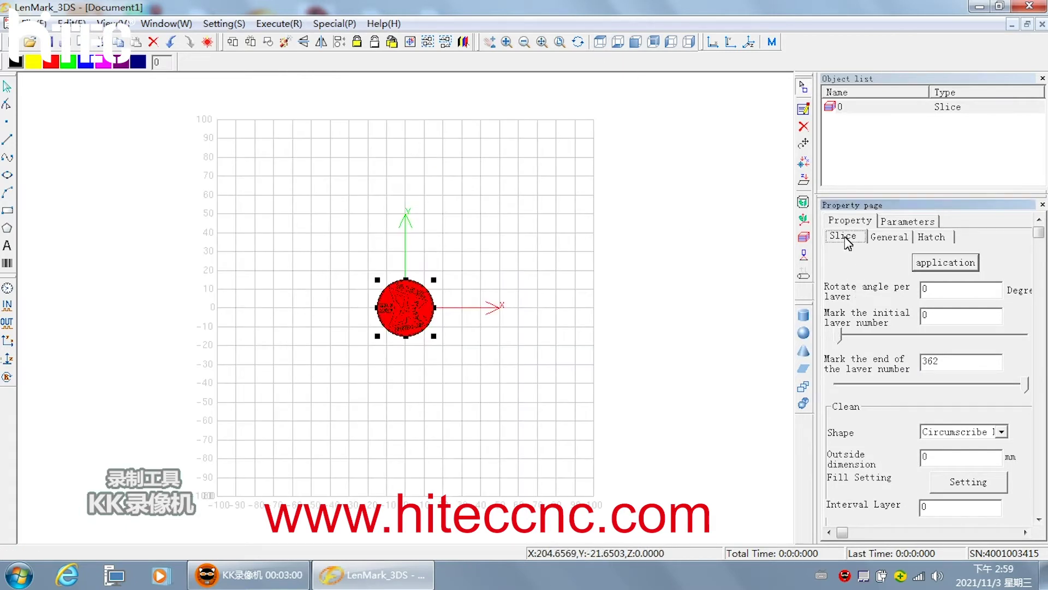
{"action": "left_click", "coordinate": [935, 287]}
{"action": "left_click", "coordinate": [1002, 432]}
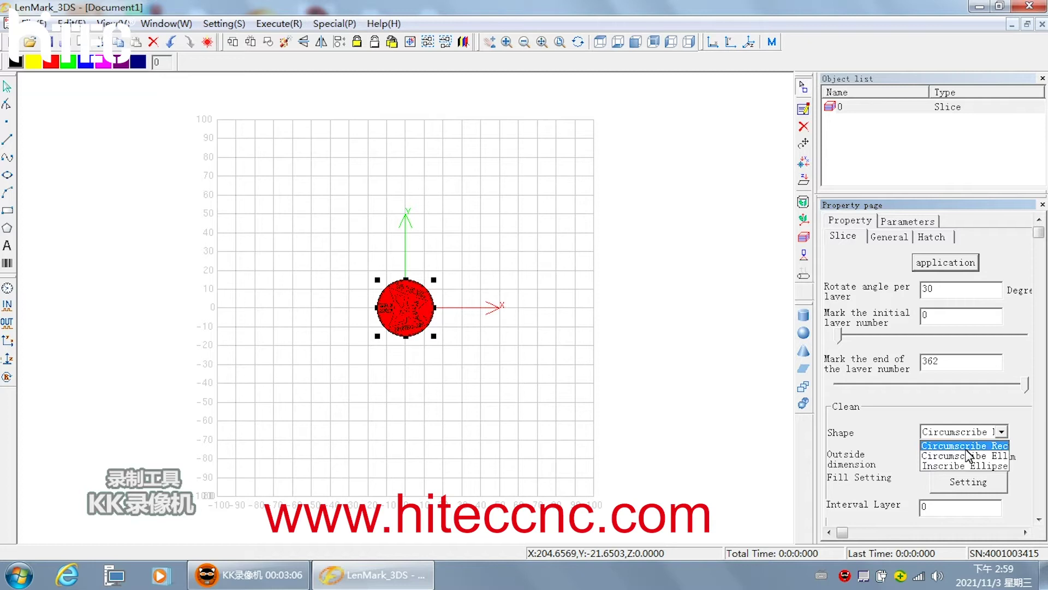
{"action": "left_click", "coordinate": [965, 466]}
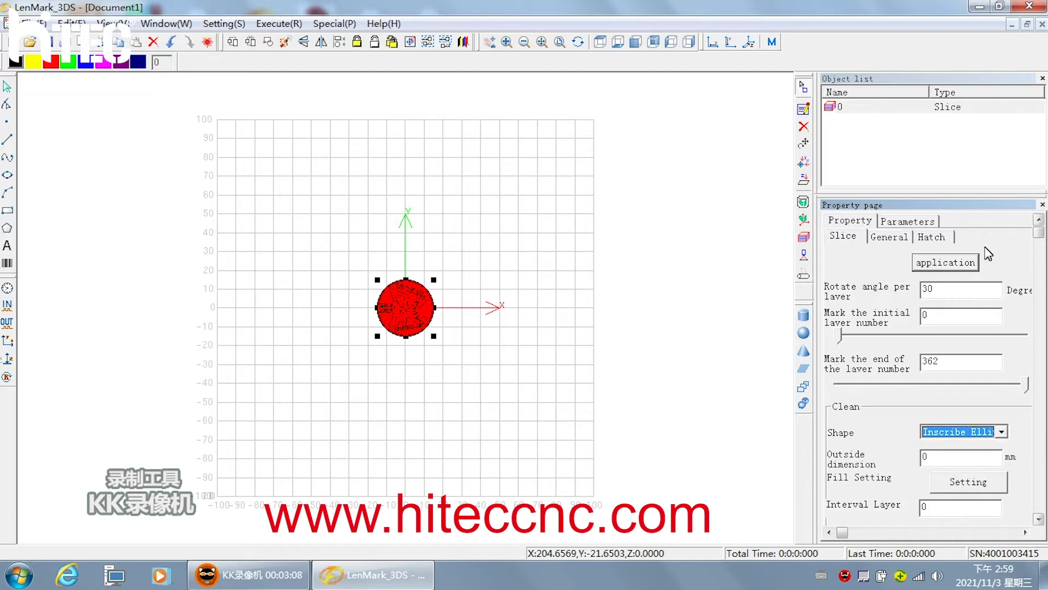
{"action": "left_click", "coordinate": [946, 263]}
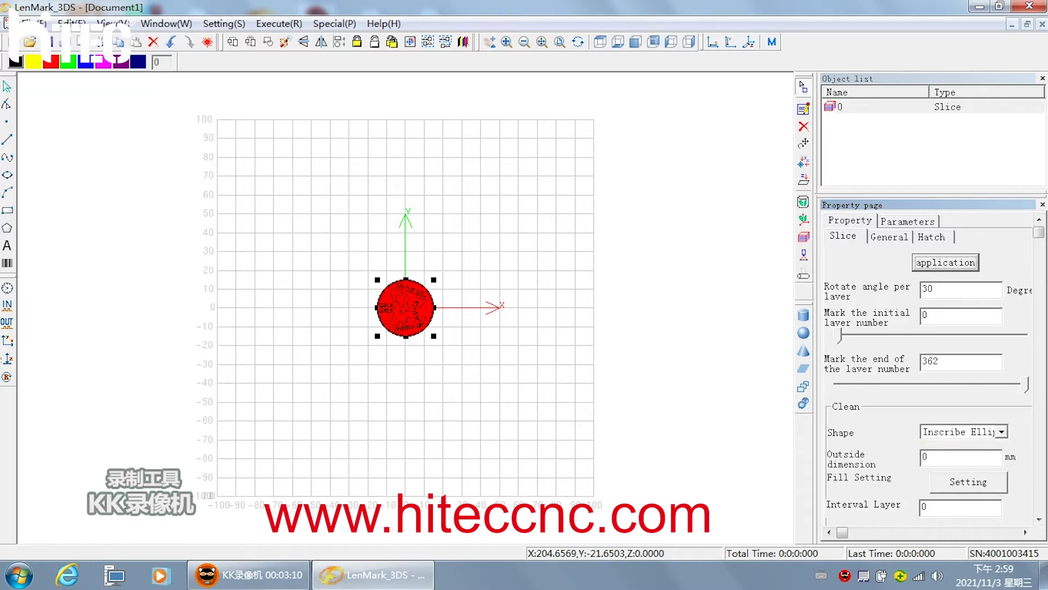
Step: Set the clean fill to the connected square-turn line type without outline, with equalized line distance and calculation by entire object
{"action": "mouse_move", "coordinate": [1042, 236]}
{"action": "left_mouse_down"}
{"action": "mouse_move", "coordinate": [1042, 283]}
{"action": "mouse_move", "coordinate": [1046, 243]}
{"action": "left_mouse_up"}
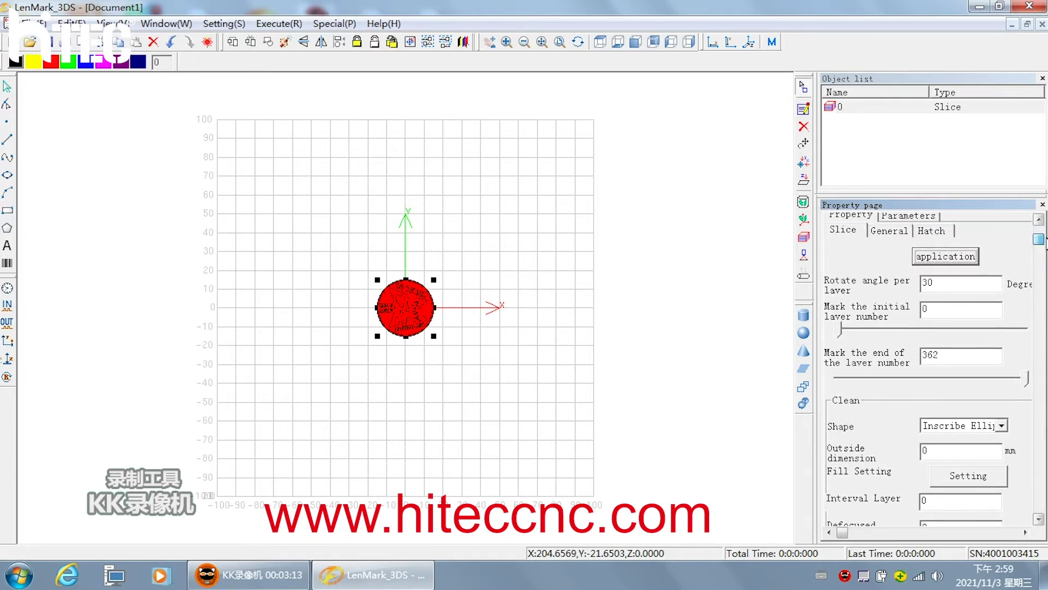
{"action": "left_click", "coordinate": [956, 481]}
{"action": "left_click", "coordinate": [578, 155]}
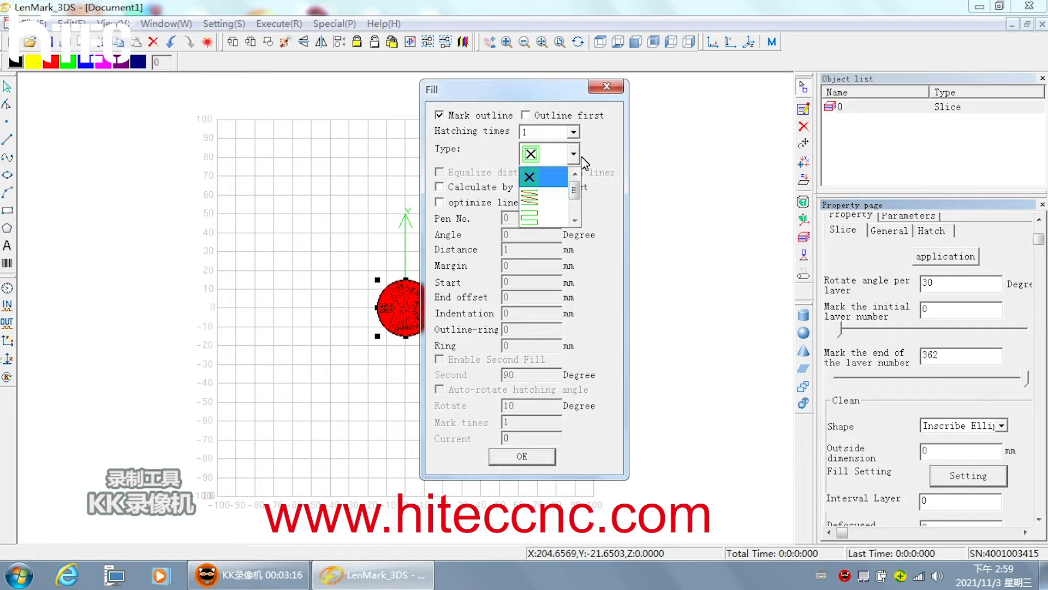
{"action": "left_click", "coordinate": [541, 216]}
{"action": "left_click", "coordinate": [440, 116]}
{"action": "left_click", "coordinate": [439, 172]}
{"action": "left_click", "coordinate": [439, 187]}
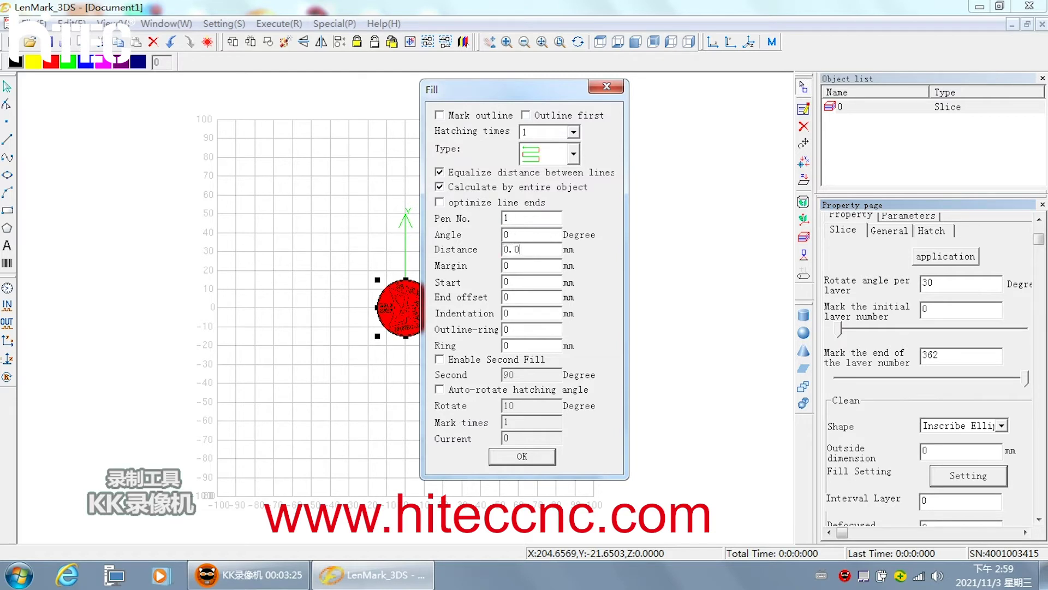
Step: Give the clean fill pen 1, a 0.04 mm distance and an auto-rotating hatching angle, and apply it to the slice
{"action": "left_click", "coordinate": [440, 390]}
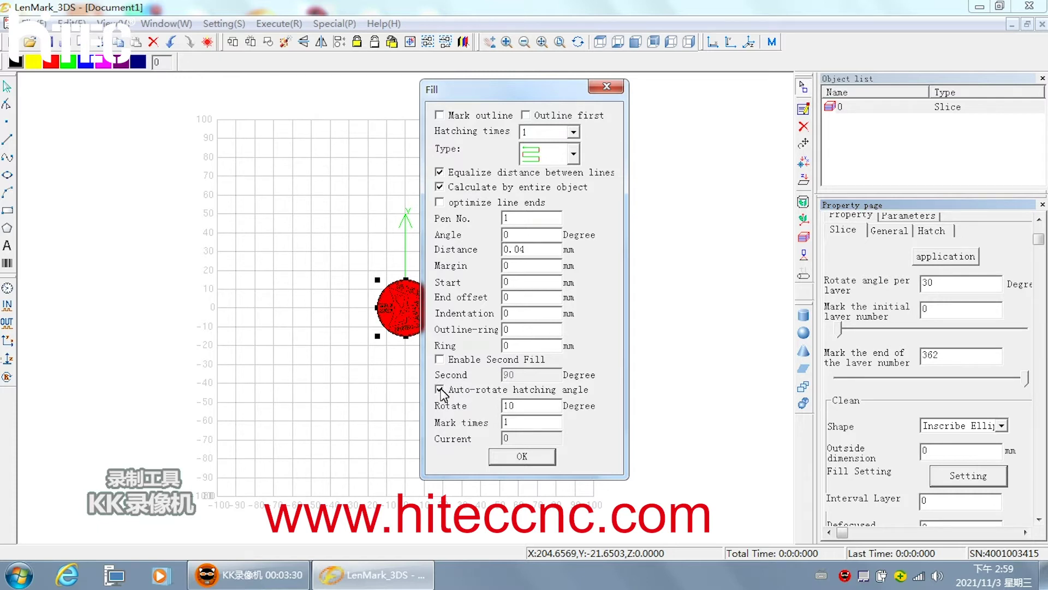
{"action": "left_click", "coordinate": [517, 456]}
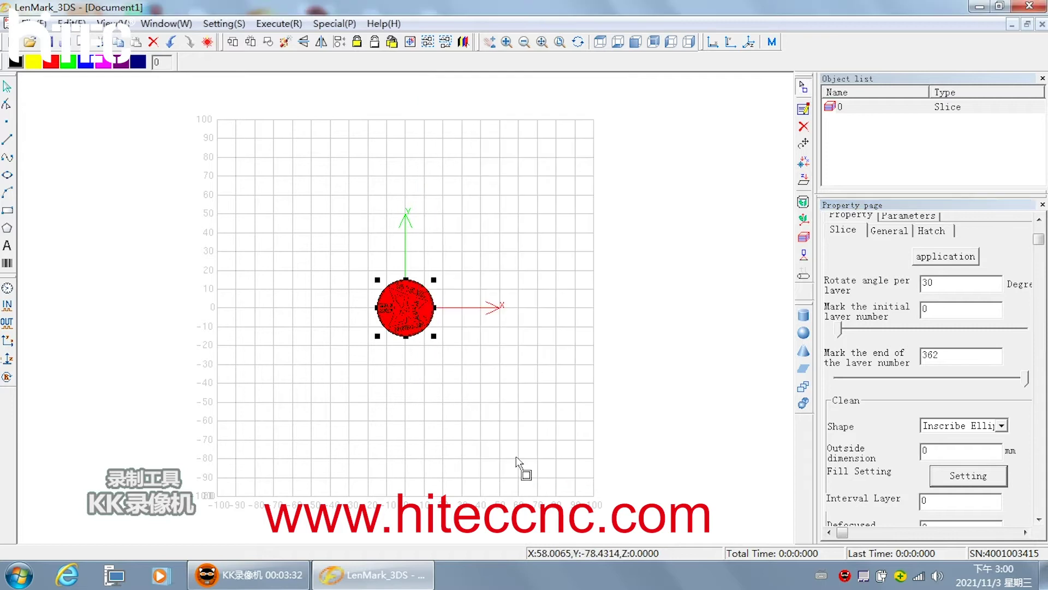
{"action": "left_click", "coordinate": [930, 261]}
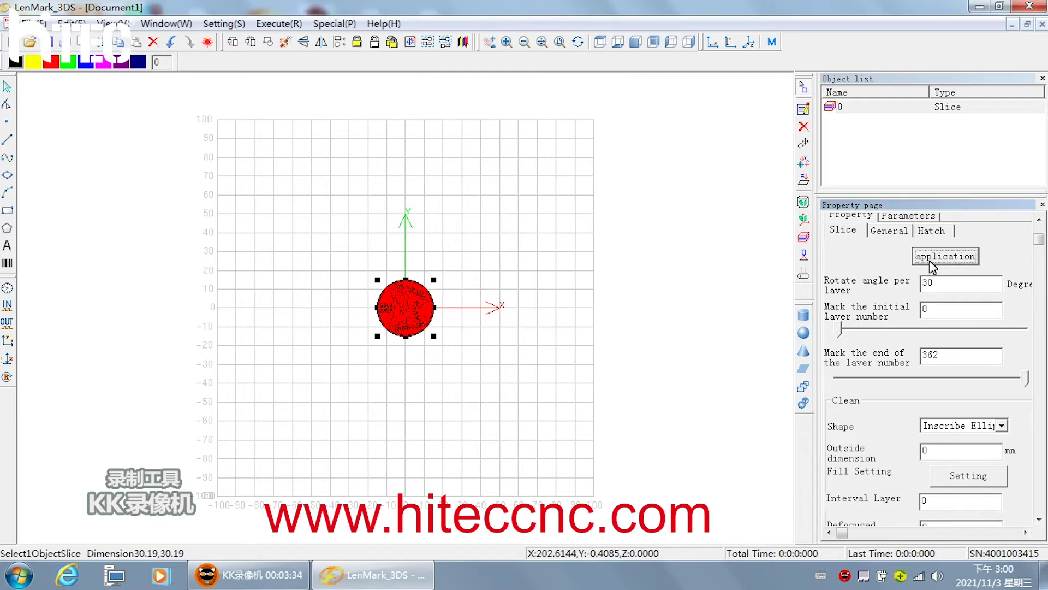
Step: Set the slice's hatch to connected square-turn lines without outlines, with equalized distance, calculation by entire object and a 0.03 mm distance
{"action": "left_click", "coordinate": [931, 229]}
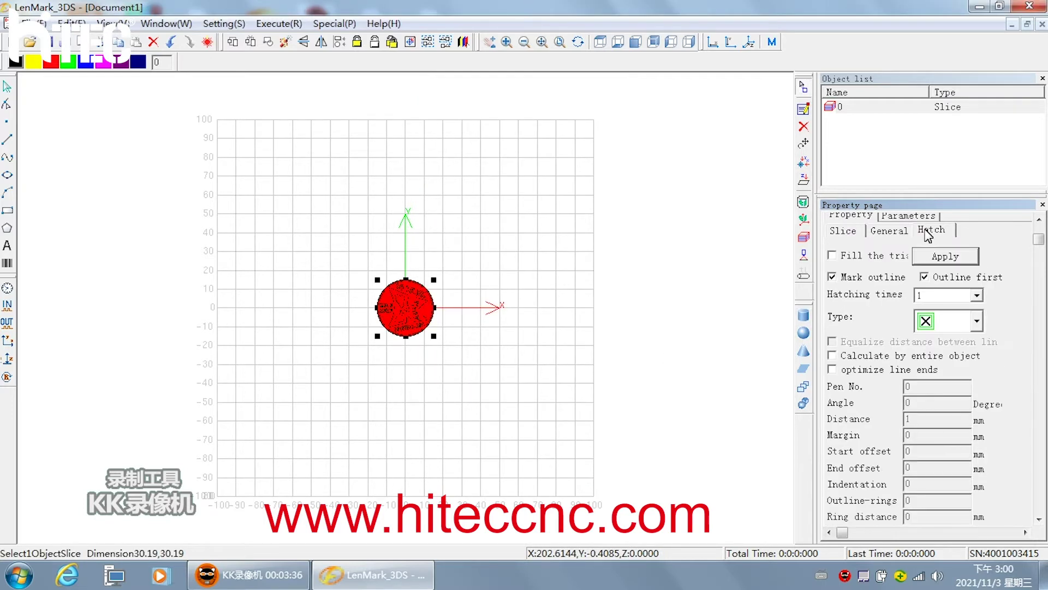
{"action": "left_click", "coordinate": [977, 321]}
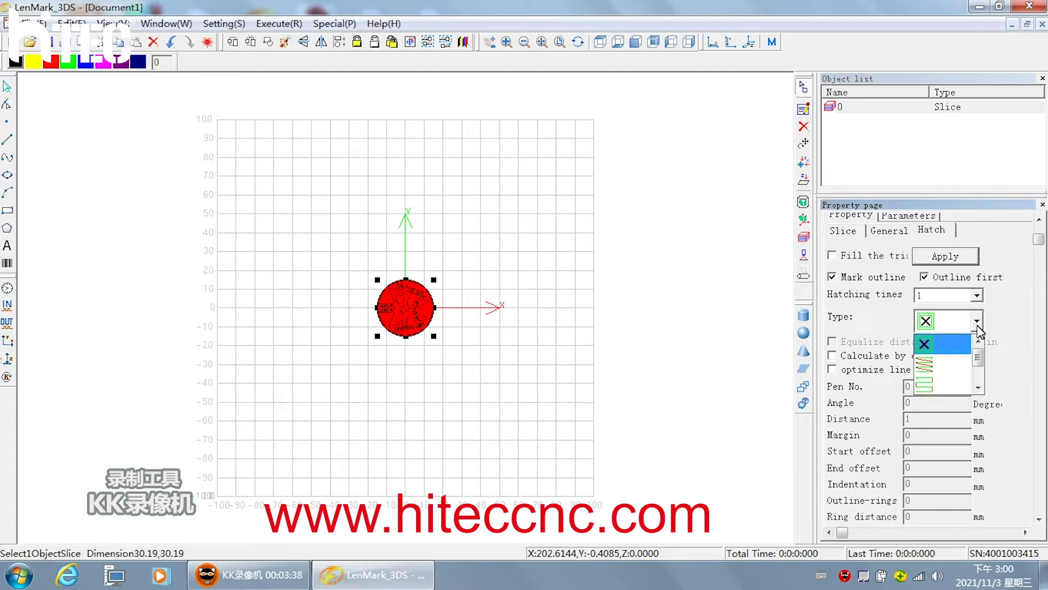
{"action": "left_click", "coordinate": [940, 385]}
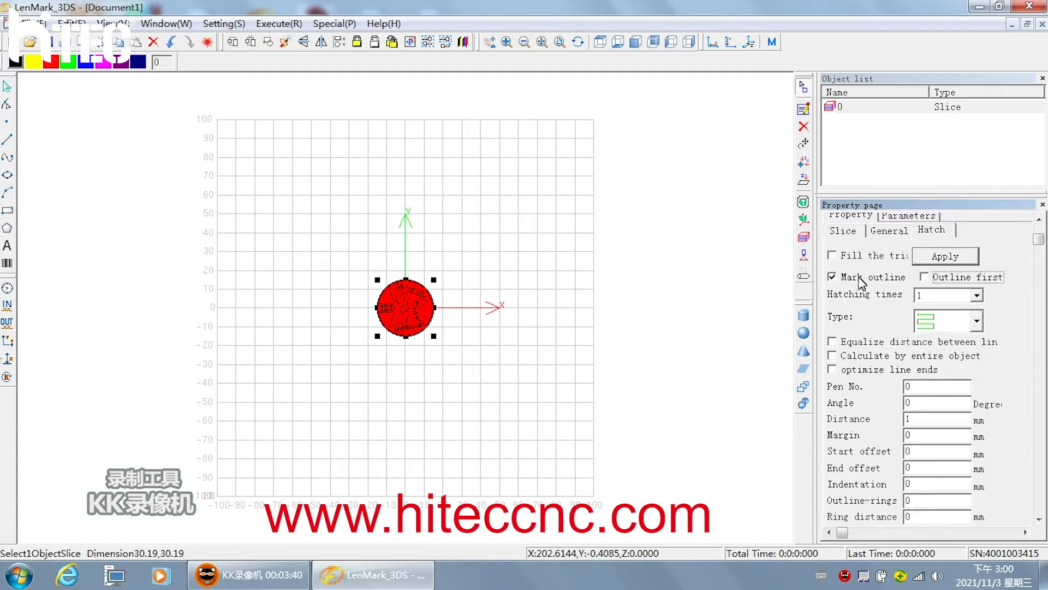
{"action": "left_click", "coordinate": [832, 276]}
{"action": "left_click", "coordinate": [832, 341]}
{"action": "left_click", "coordinate": [832, 355]}
{"action": "left_click", "coordinate": [912, 419]}
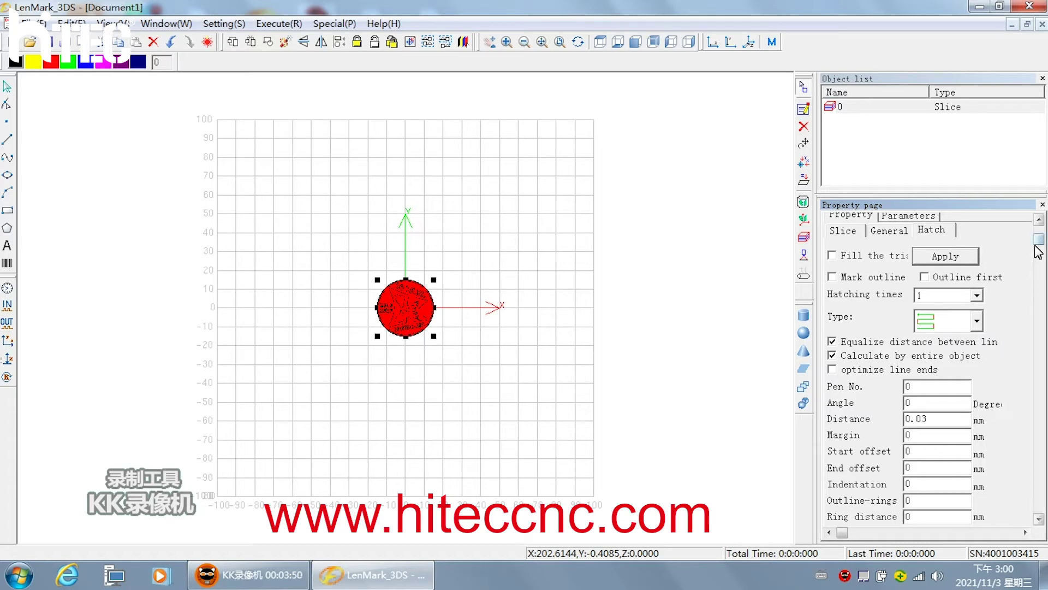
Step: Enable auto-rotation of the slice's hatching angle and apply the hatch
{"action": "left_click_drag", "start_coordinate": [1038, 247], "coordinate": [1038, 365]}
{"action": "left_click", "coordinate": [840, 458]}
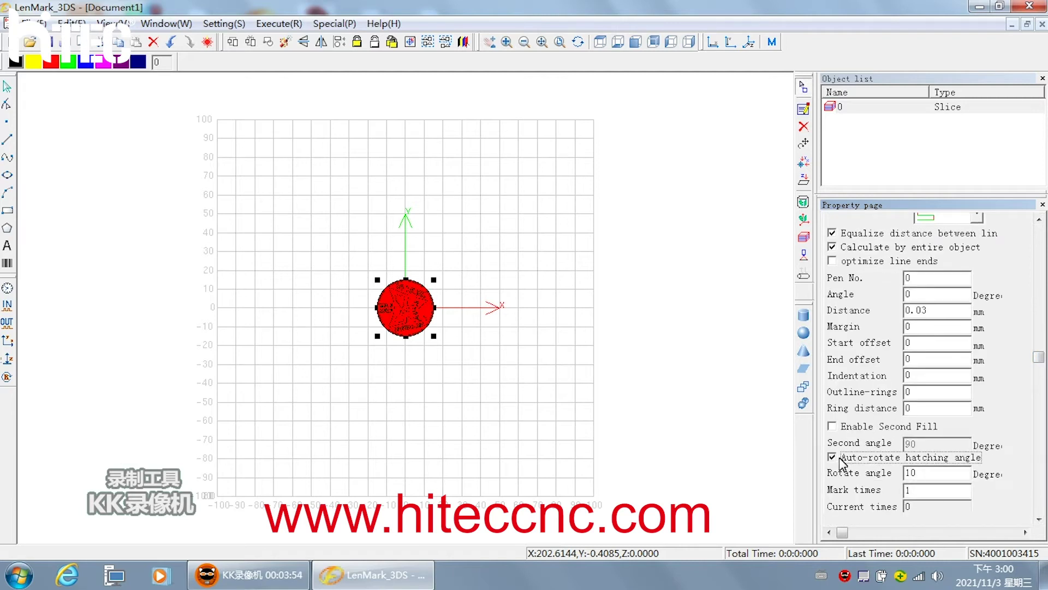
{"action": "left_click_drag", "start_coordinate": [1038, 358], "coordinate": [1038, 251]}
{"action": "left_click", "coordinate": [957, 248]}
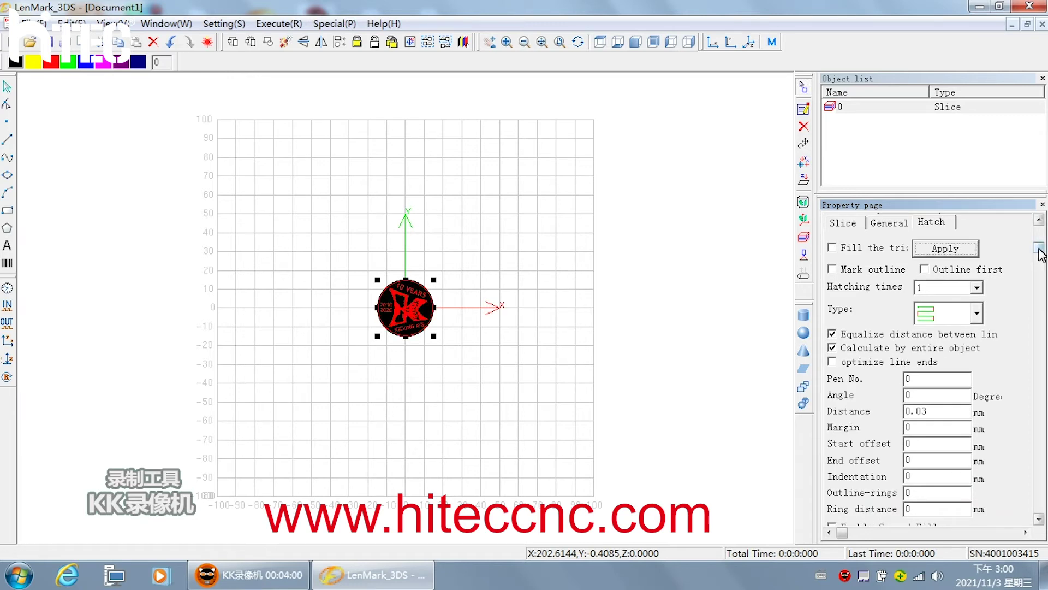
Step: For pen 0, turn off the default parameters, set the mark speed to 1500 mm/s and the power to 75%, and apply
{"action": "left_click_drag", "start_coordinate": [1037, 246], "coordinate": [1040, 235]}
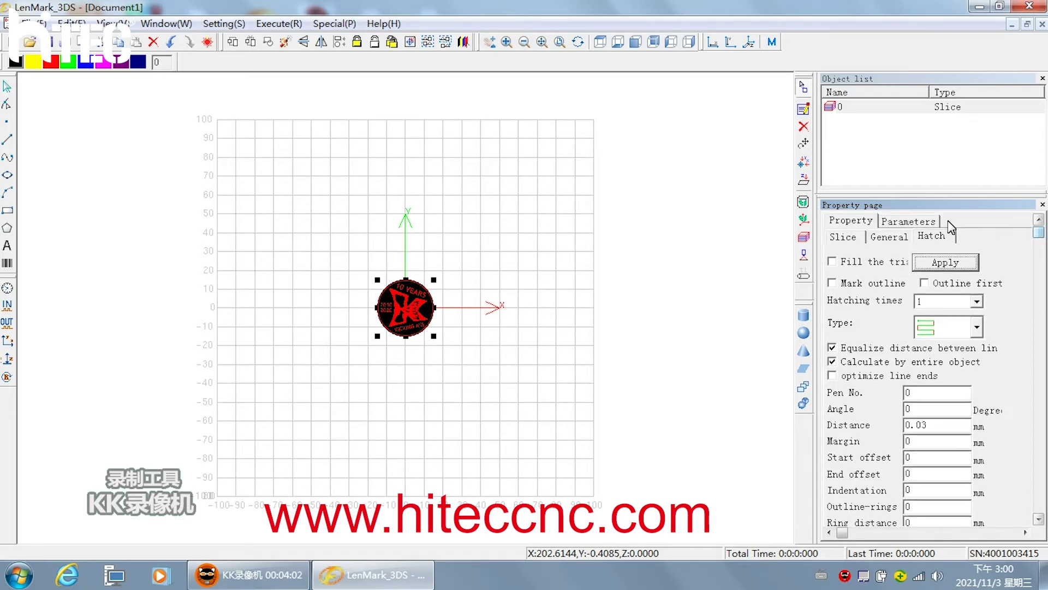
{"action": "left_click", "coordinate": [909, 220]}
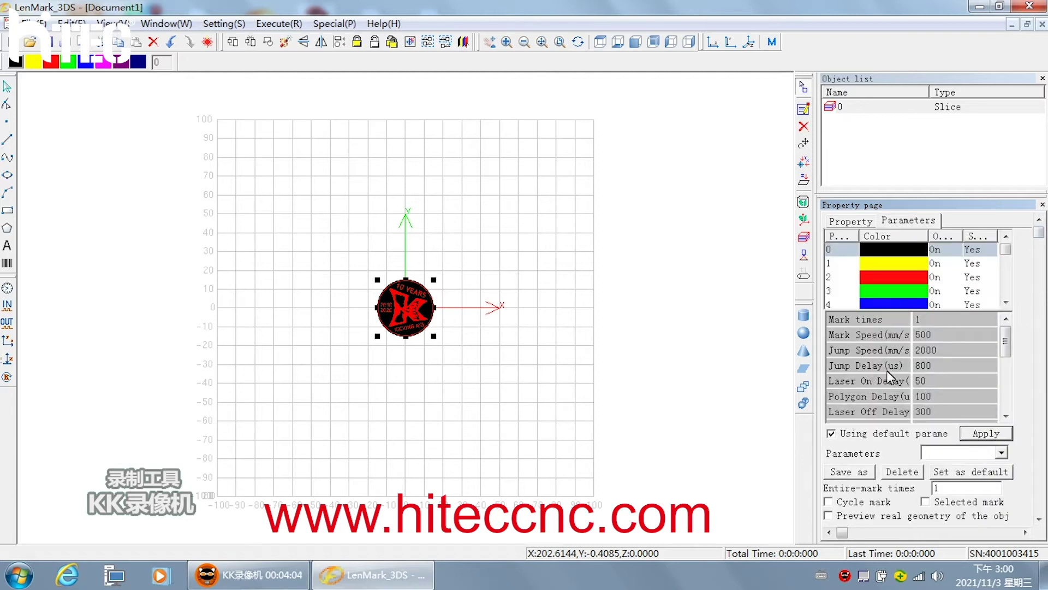
{"action": "left_click", "coordinate": [832, 434]}
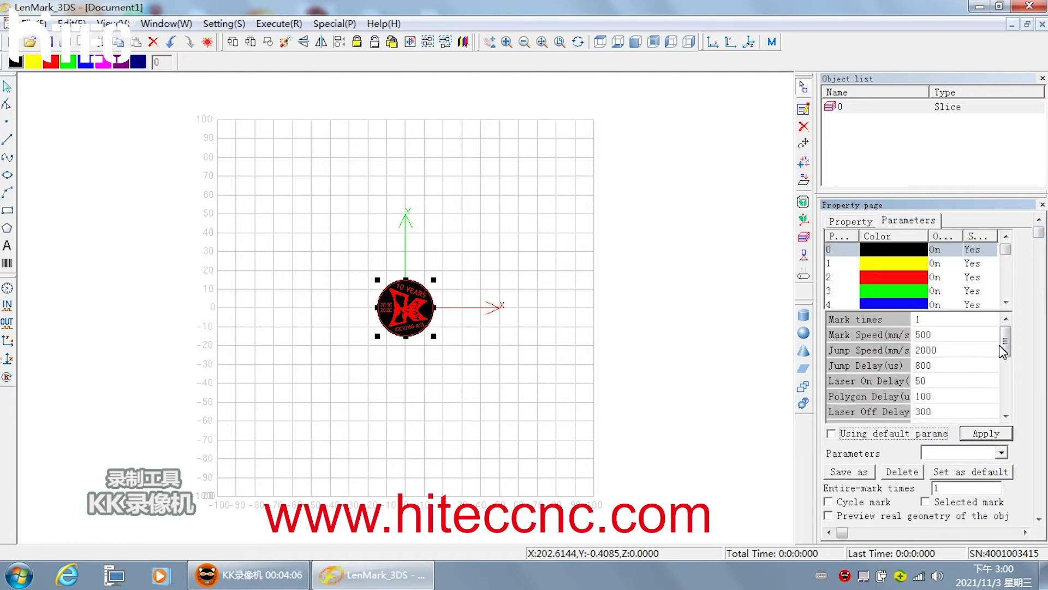
{"action": "left_click", "coordinate": [941, 335]}
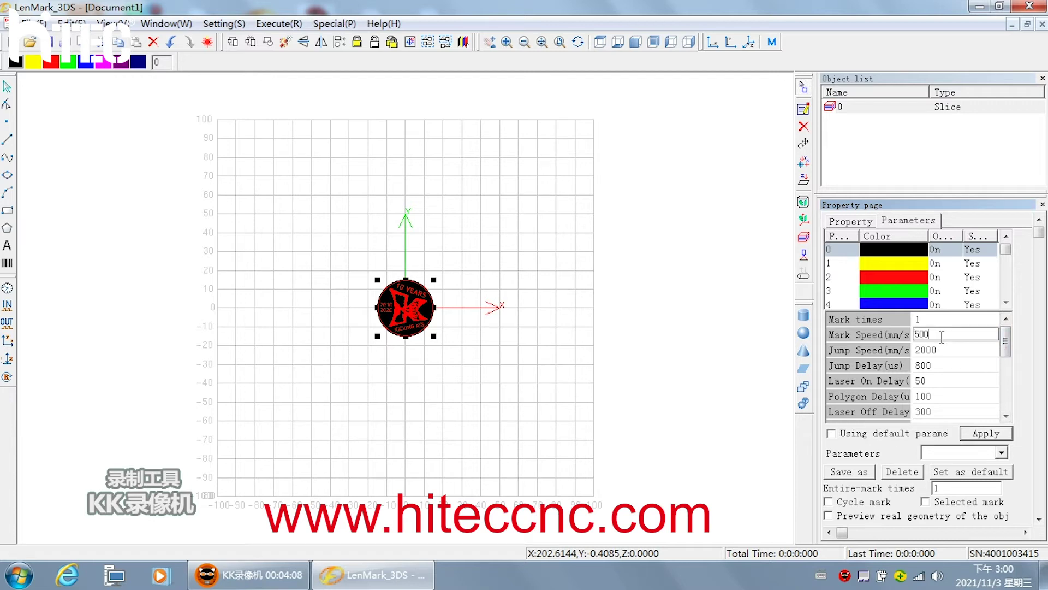
{"action": "type", "text": "1500"}
{"action": "left_click_drag", "start_coordinate": [1005, 351], "coordinate": [1006, 363]}
{"action": "left_click", "coordinate": [928, 396]}
{"action": "type", "text": "75"}
{"action": "left_click", "coordinate": [979, 435]}
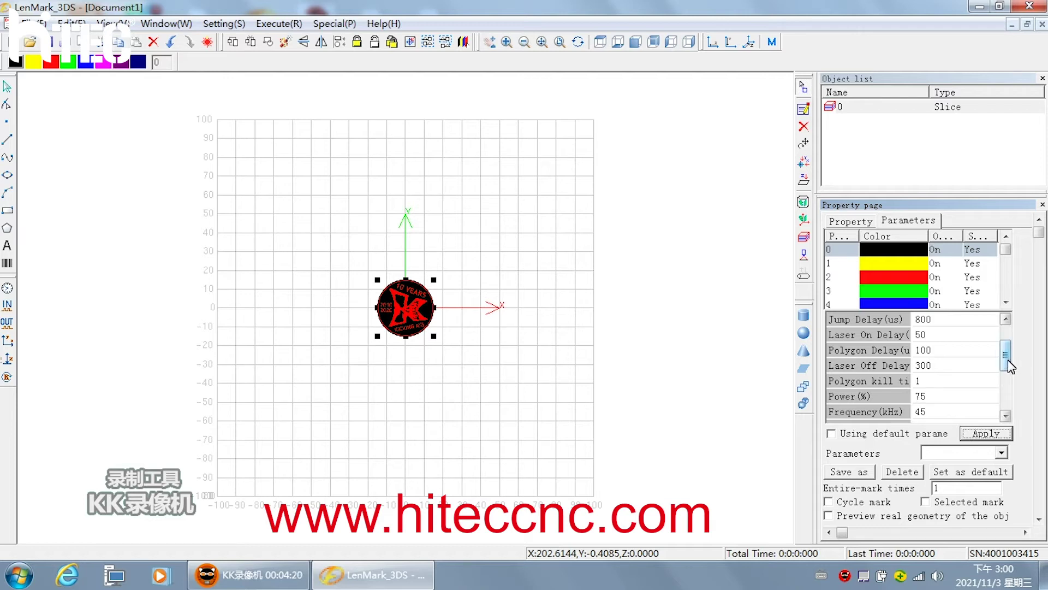
Step: For pen 1, turn off the default parameters and set the mark speed to 3000 mm/s
{"action": "left_click", "coordinate": [854, 263]}
{"action": "left_click", "coordinate": [841, 436]}
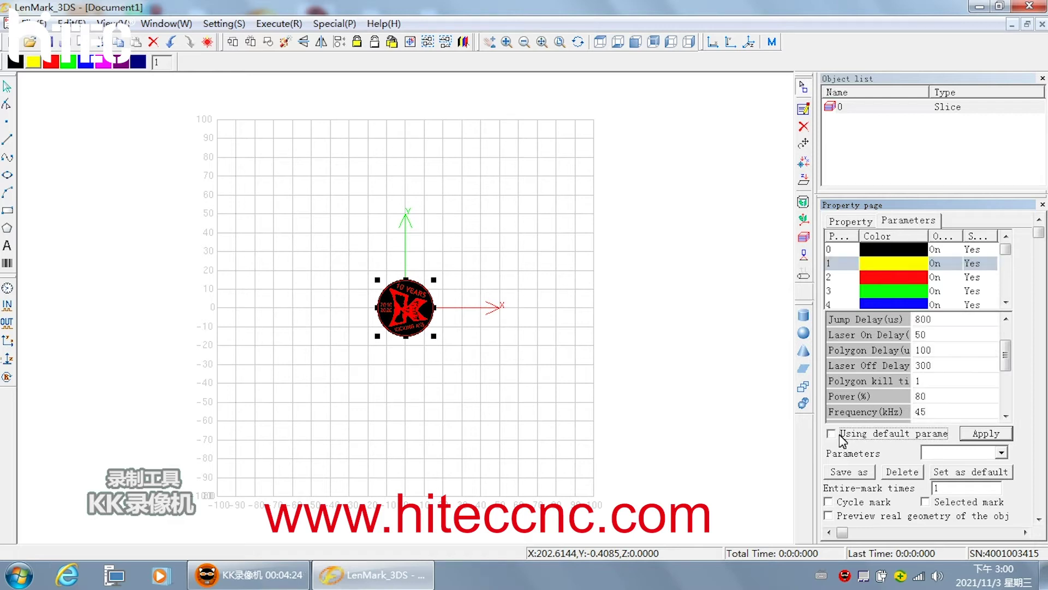
{"action": "left_click_drag", "start_coordinate": [1007, 360], "coordinate": [1006, 339]}
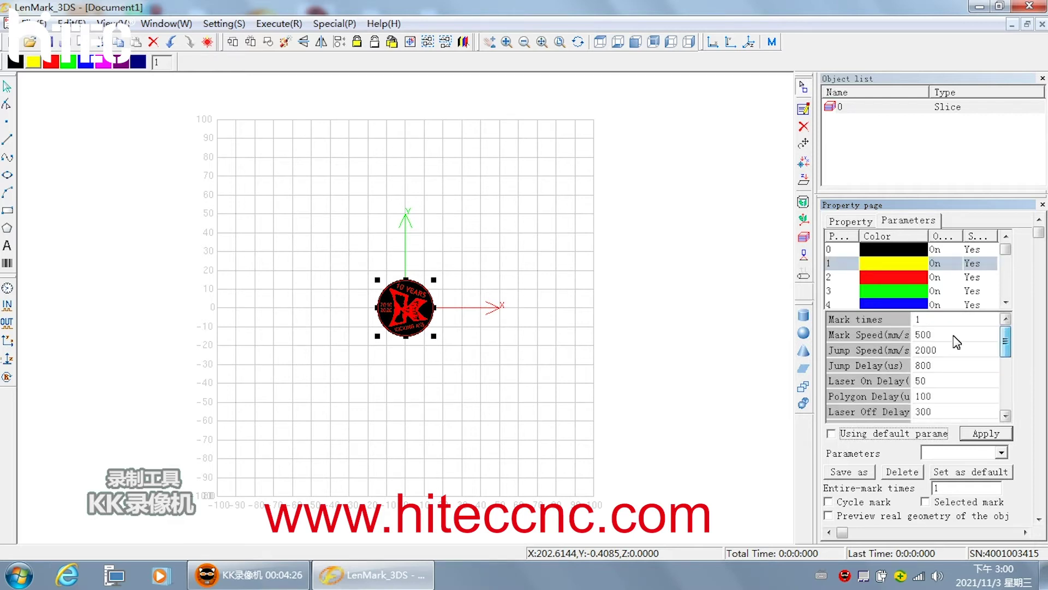
{"action": "left_click", "coordinate": [944, 334]}
{"action": "type", "text": "3000"}
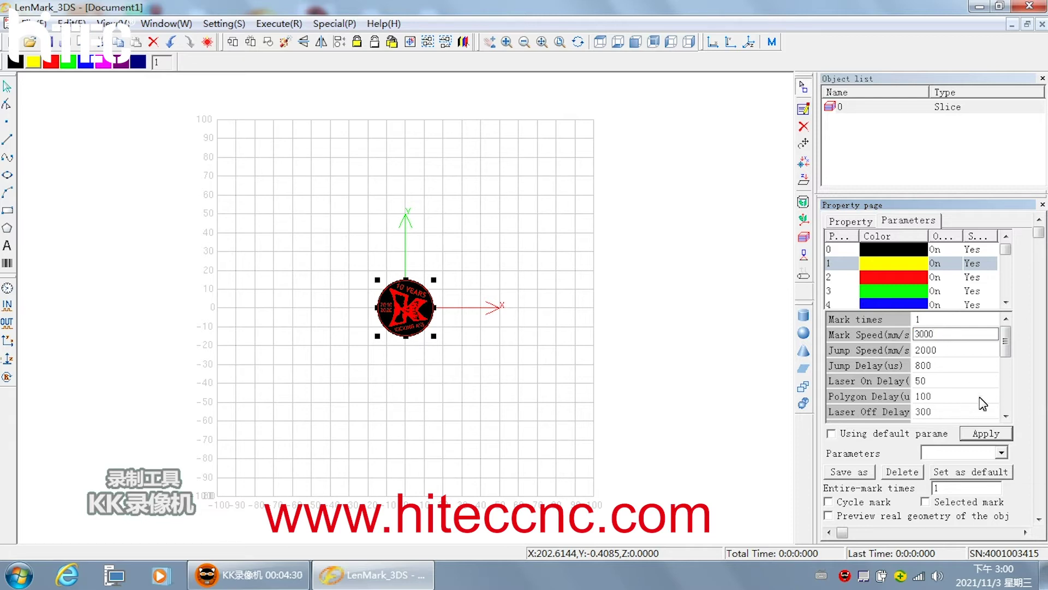
Step: Set pen 1's power to 20% and frequency to 100 kHz, and apply the parameters
{"action": "left_click_drag", "start_coordinate": [1009, 340], "coordinate": [1009, 375]}
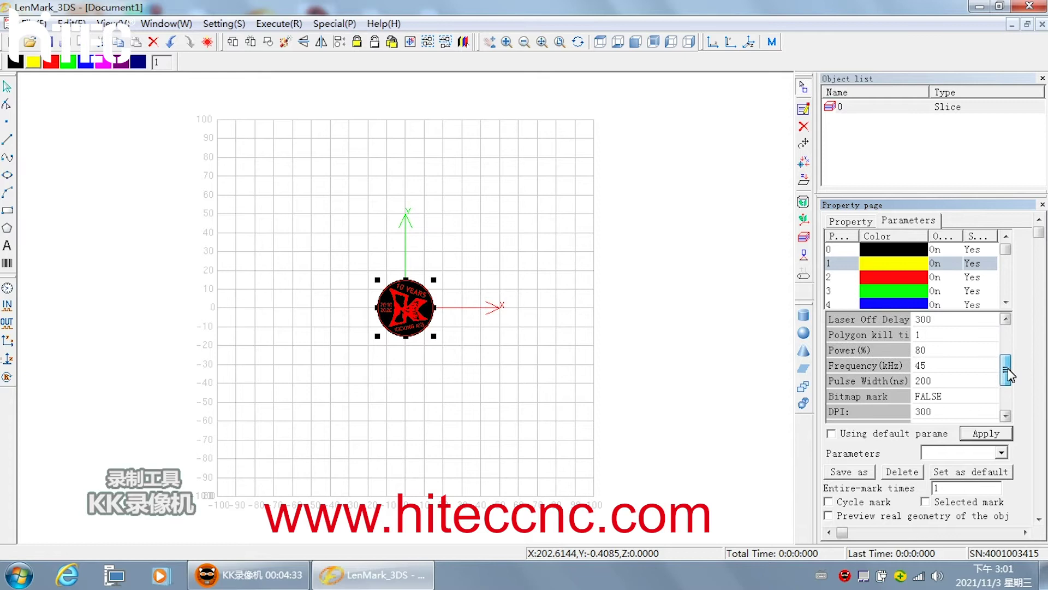
{"action": "left_click", "coordinate": [936, 380]}
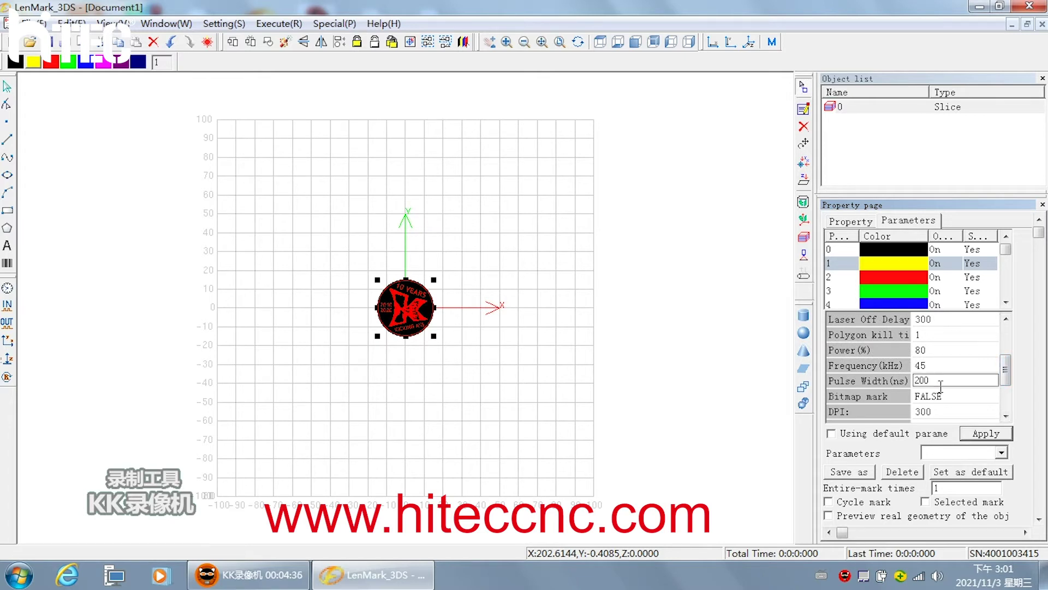
{"action": "left_click", "coordinate": [940, 350]}
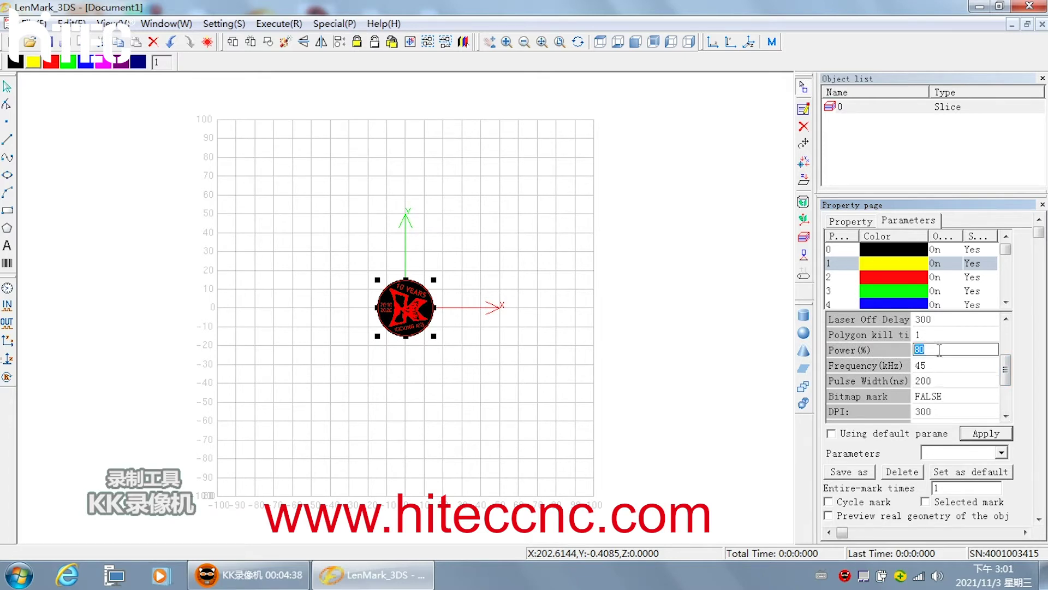
{"action": "type", "text": "2"}
{"action": "left_click", "coordinate": [935, 365]}
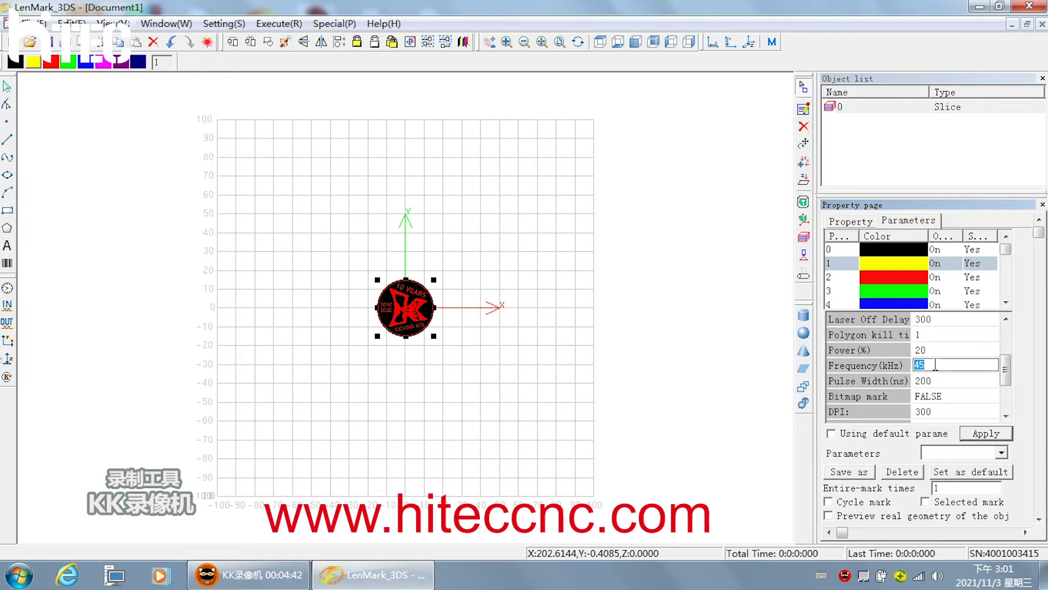
{"action": "type", "text": "100"}
{"action": "left_click", "coordinate": [987, 434]}
Step: Preview the coin's marking position with the guide laser and start marking
{"action": "left_click_drag", "start_coordinate": [1039, 235], "coordinate": [1045, 393]}
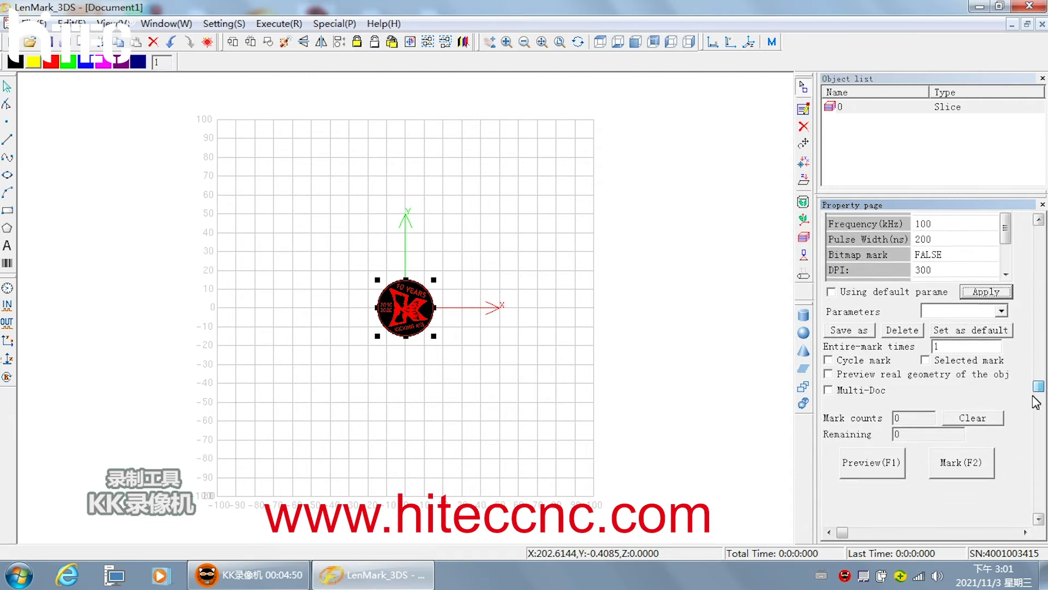
{"action": "left_click", "coordinate": [868, 470]}
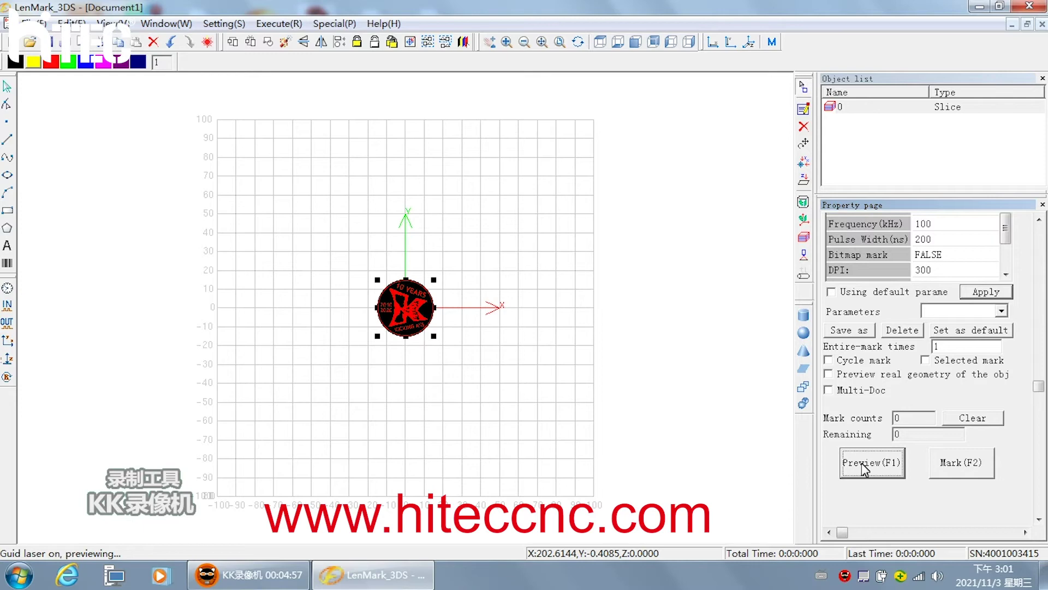
{"action": "left_click", "coordinate": [960, 467]}
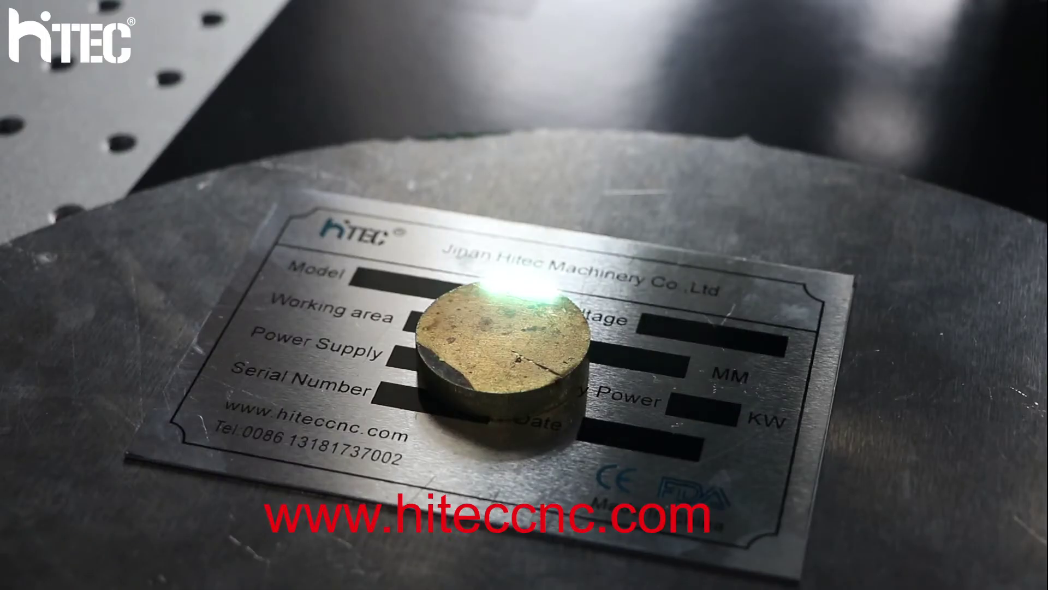